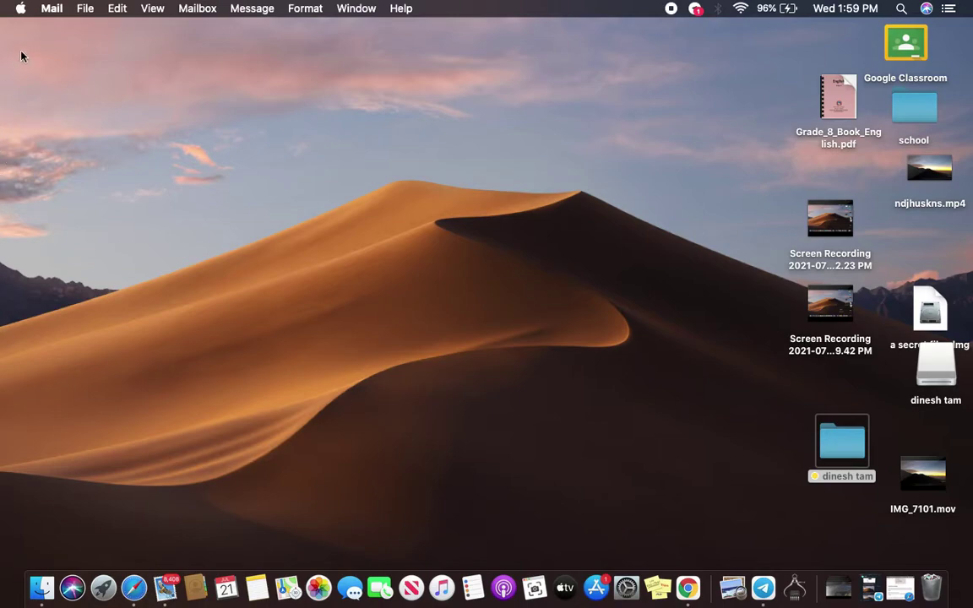
# Check how much of the Mac's storage Mail uses in the storage management view, and close the system information windows.
pyautogui.click(21, 8)
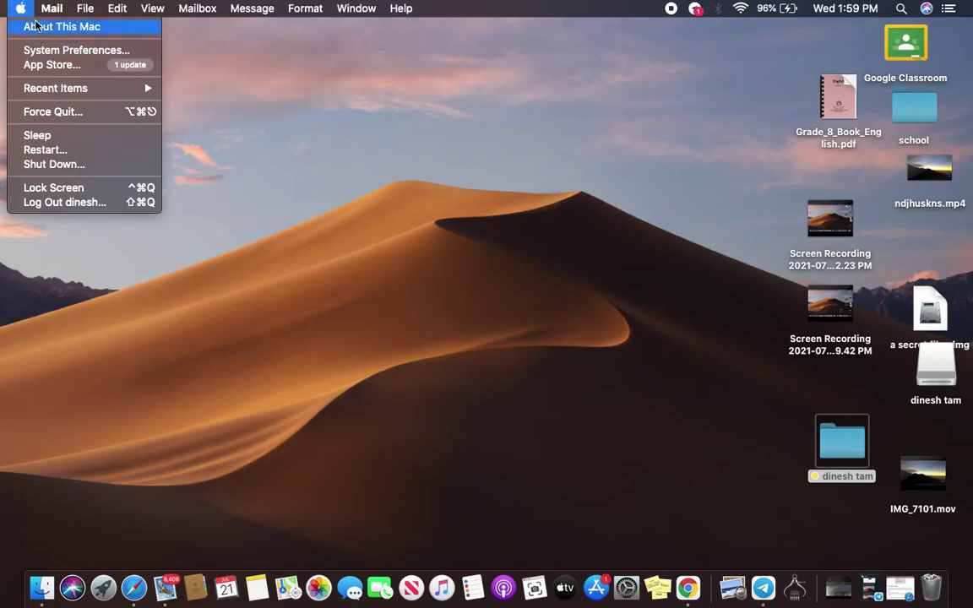
pyautogui.click(41, 27)
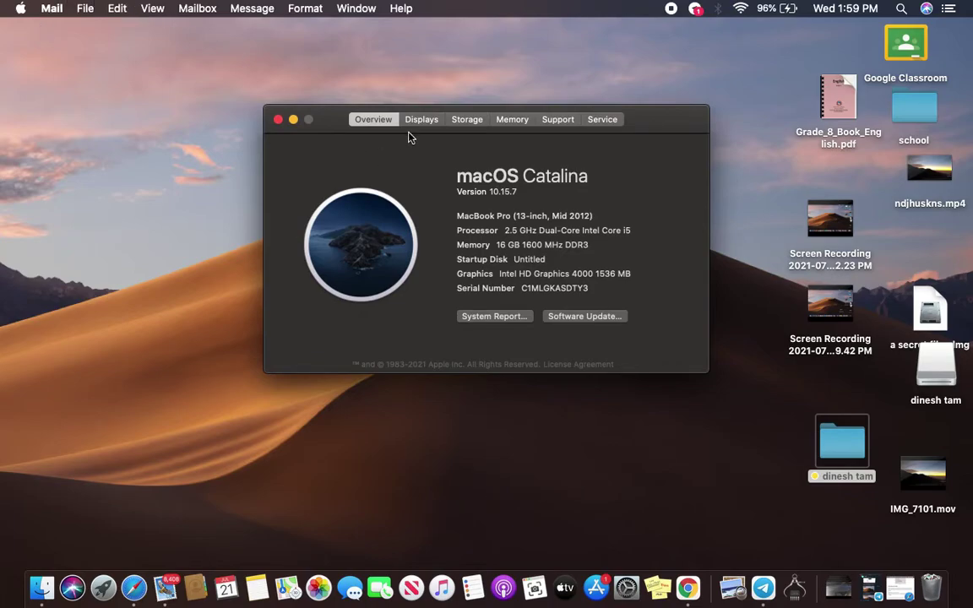
pyautogui.click(464, 122)
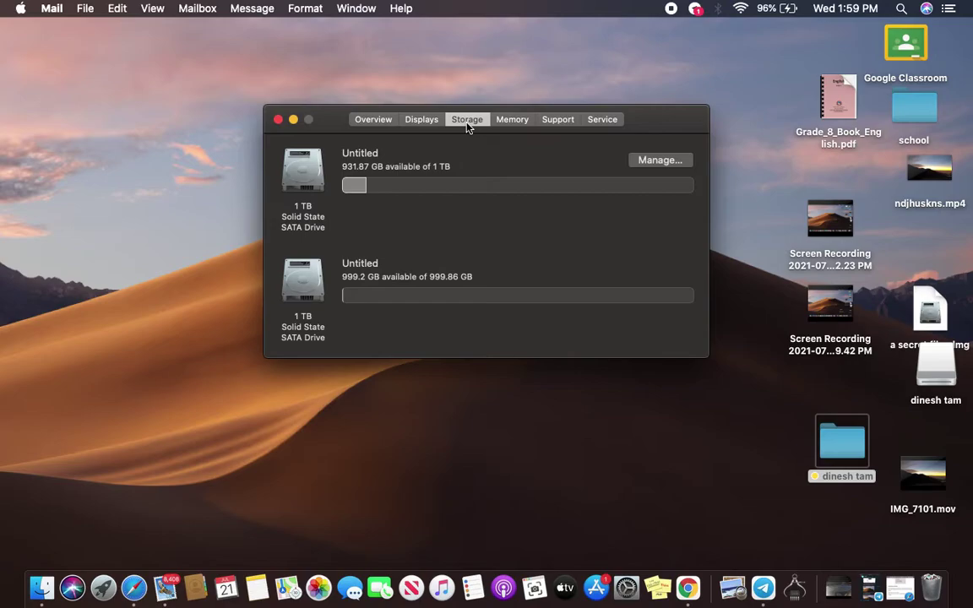
pyautogui.click(662, 160)
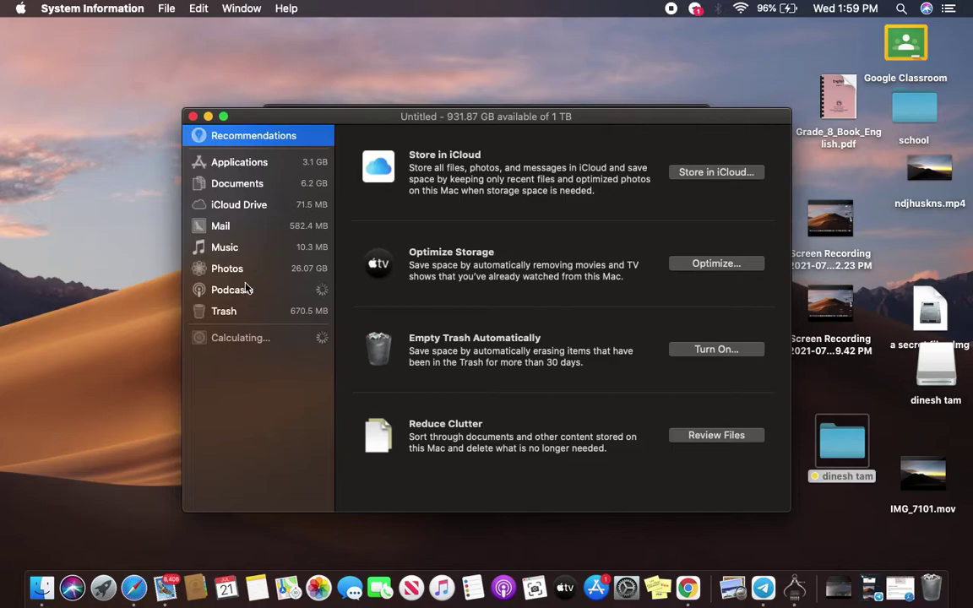
pyautogui.click(221, 226)
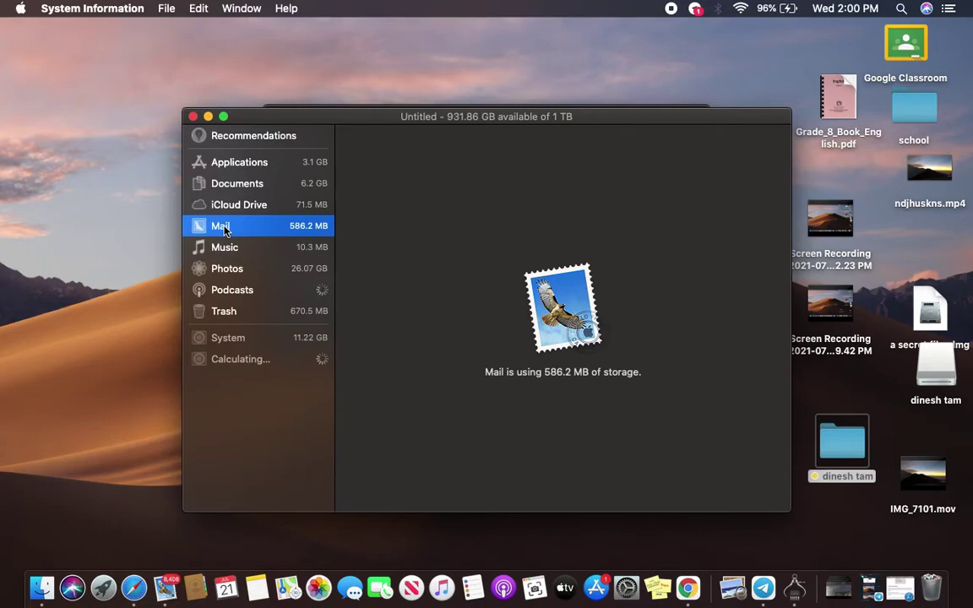
pyautogui.click(194, 117)
pyautogui.click(278, 117)
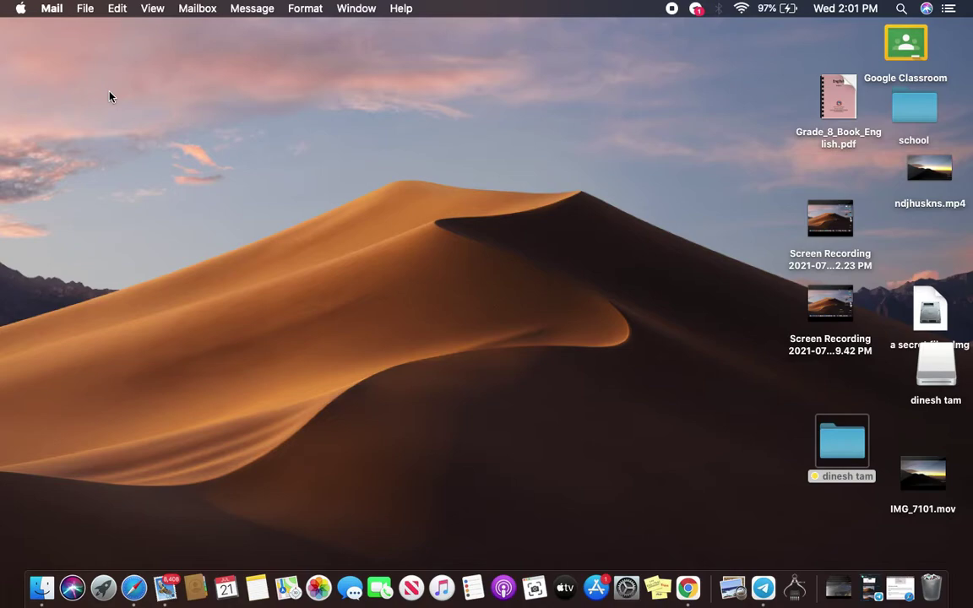
# Switch to Mail and add a new message rule with the description "mostly junk".
pyautogui.click(166, 591)
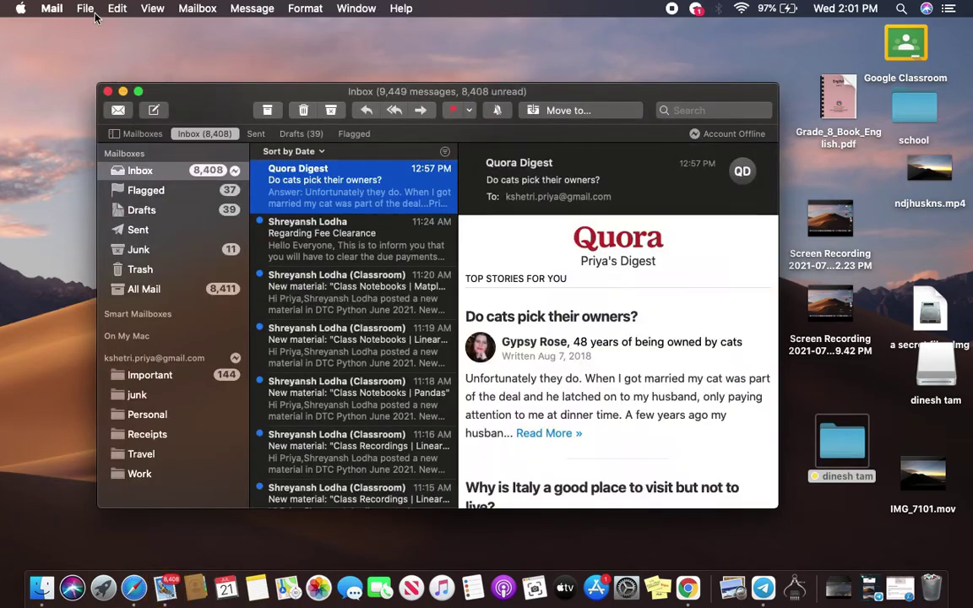
pyautogui.click(52, 10)
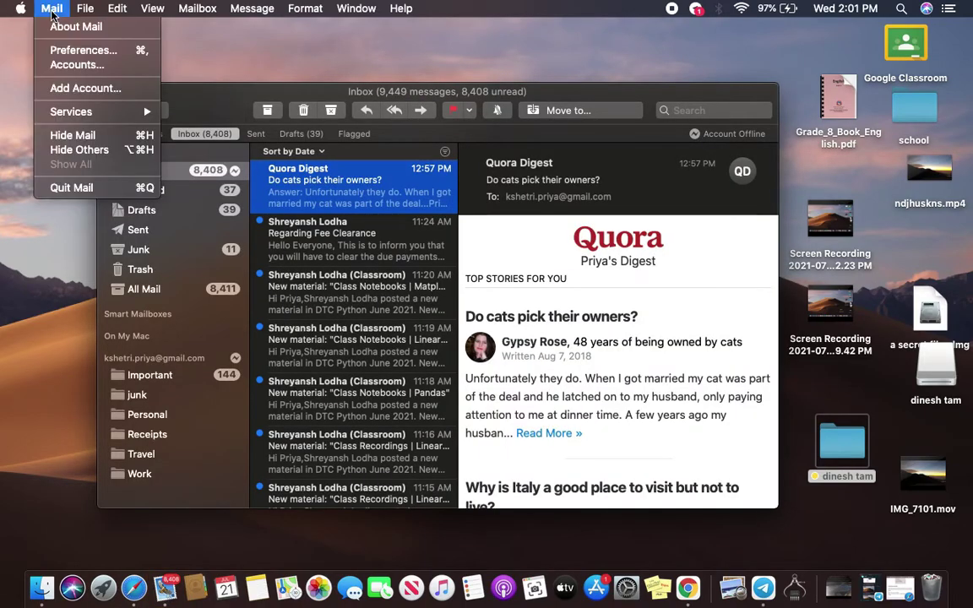
pyautogui.click(70, 52)
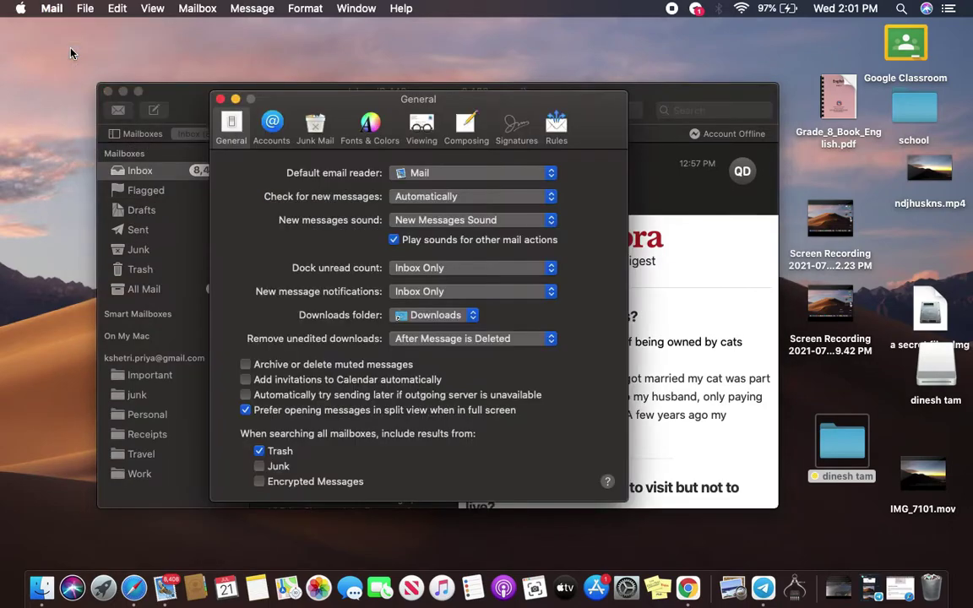
pyautogui.click(272, 124)
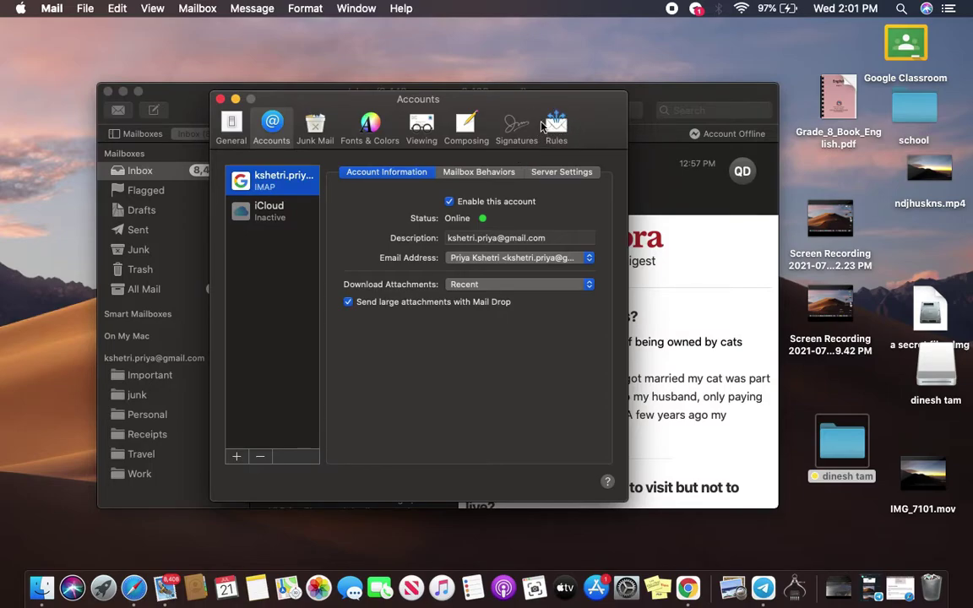
pyautogui.click(557, 128)
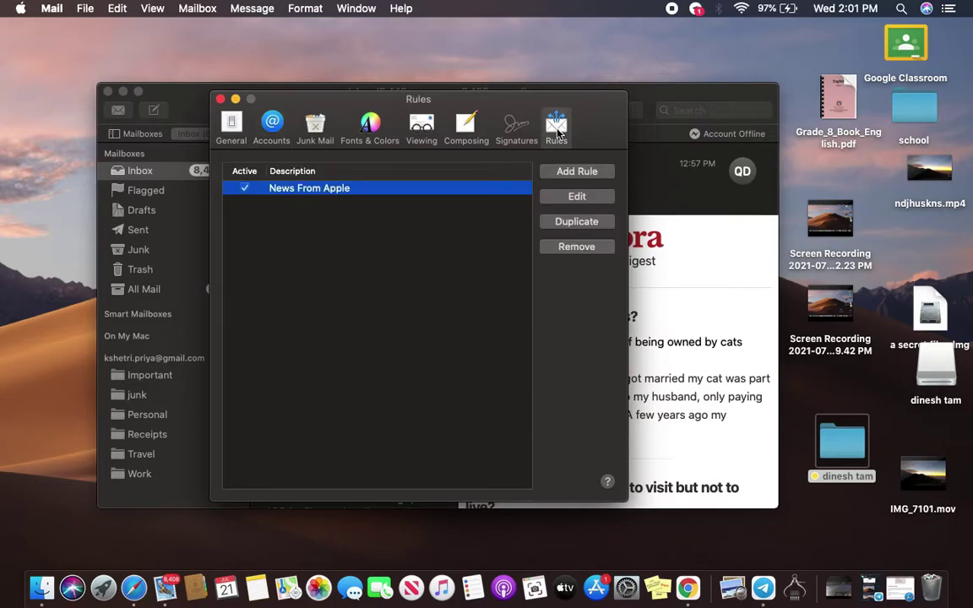
pyautogui.click(567, 174)
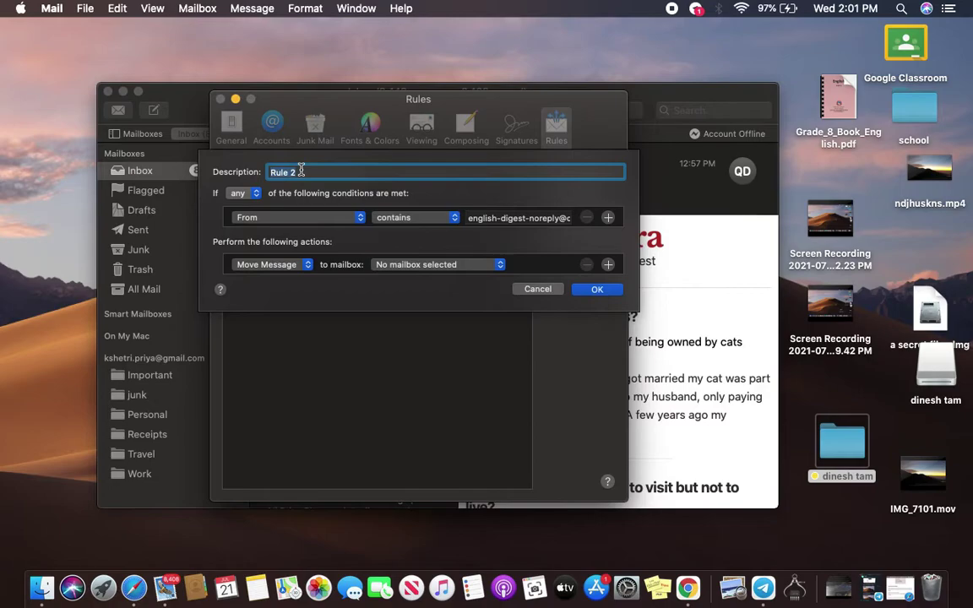
pyautogui.write('mostly junk')
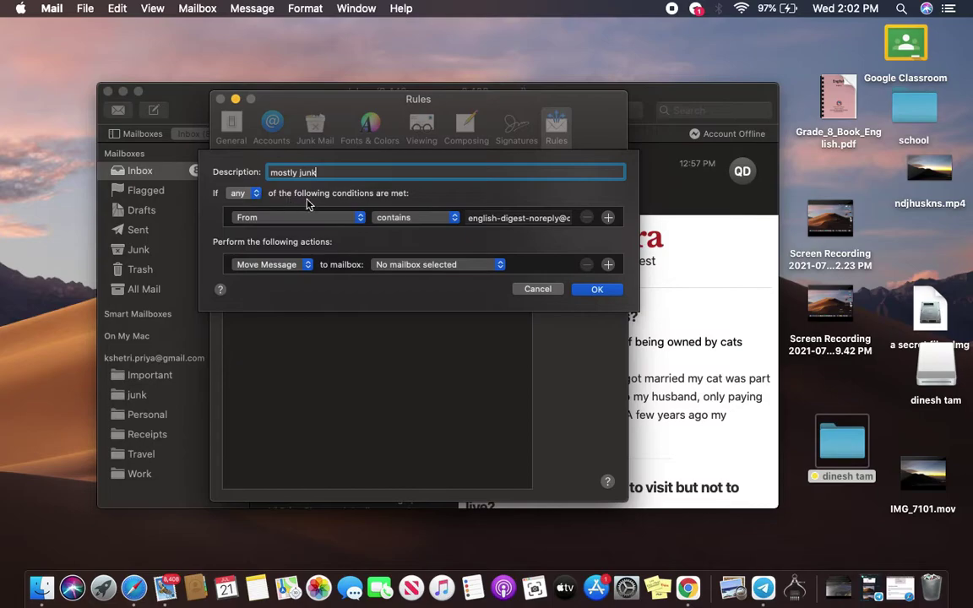
# Set the rule's conditions to "Sender is not in my contacts" and "Sender is in my previous recipients".
pyautogui.click(358, 219)
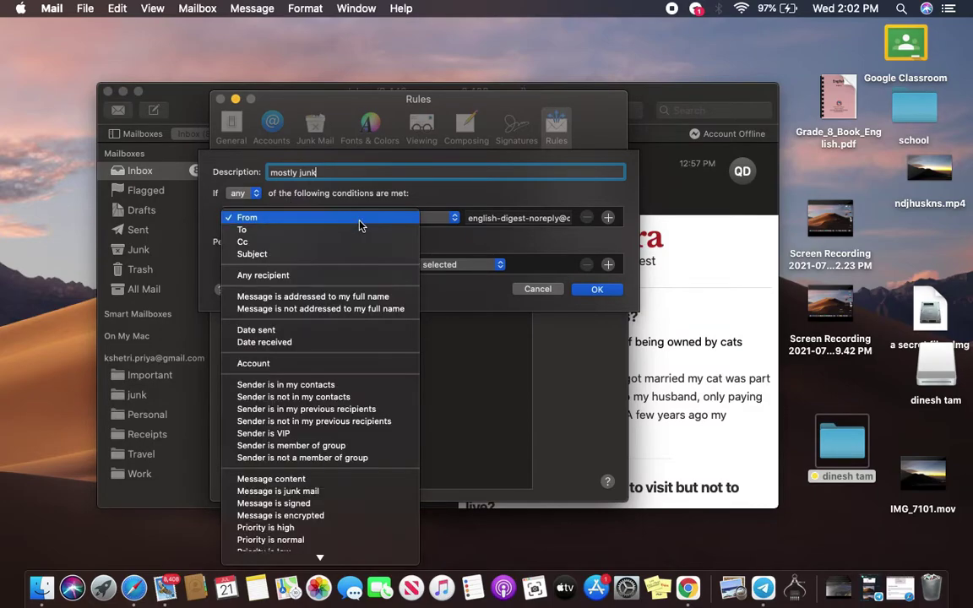
pyautogui.click(322, 401)
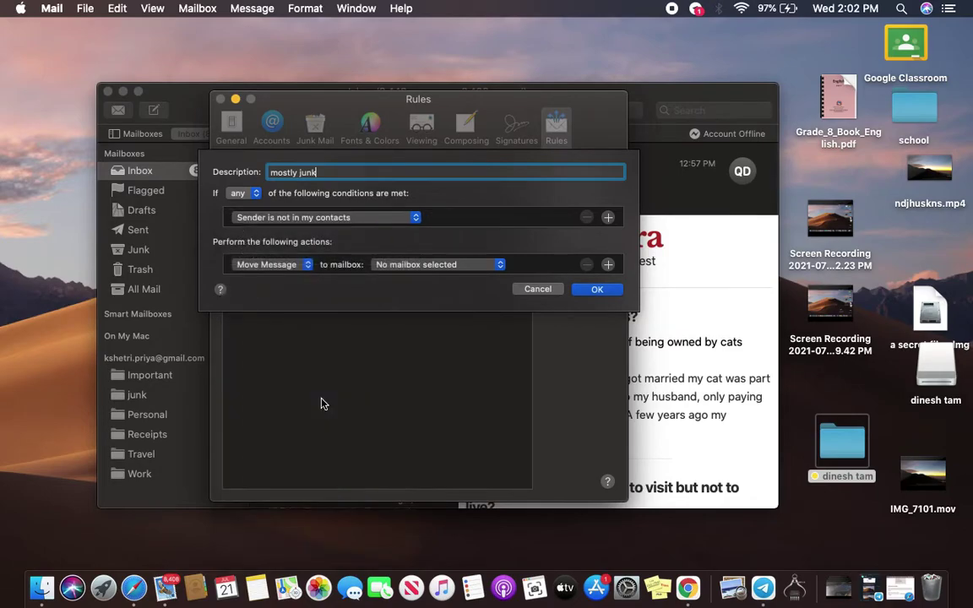
pyautogui.click(608, 218)
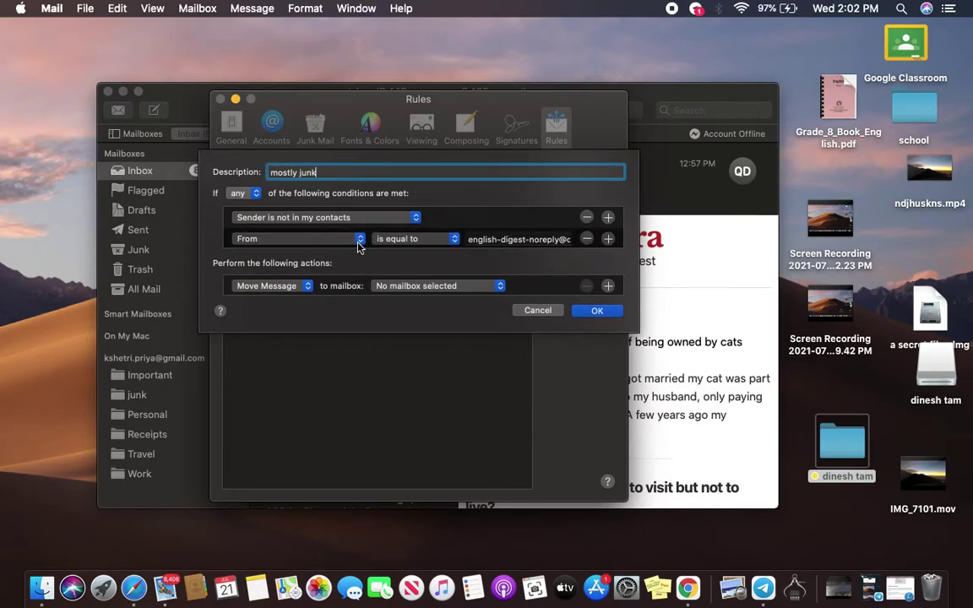
pyautogui.click(358, 243)
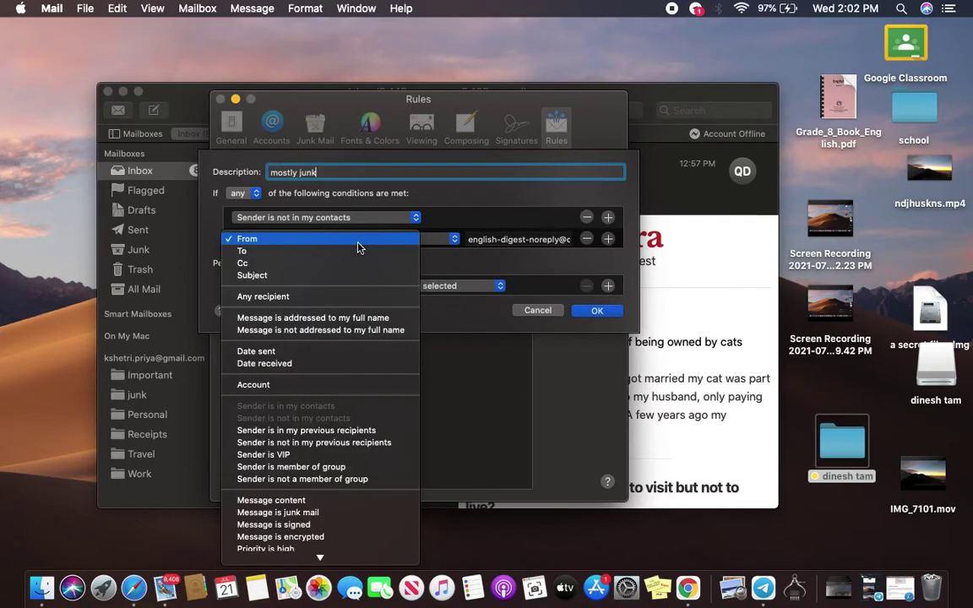
pyautogui.click(325, 432)
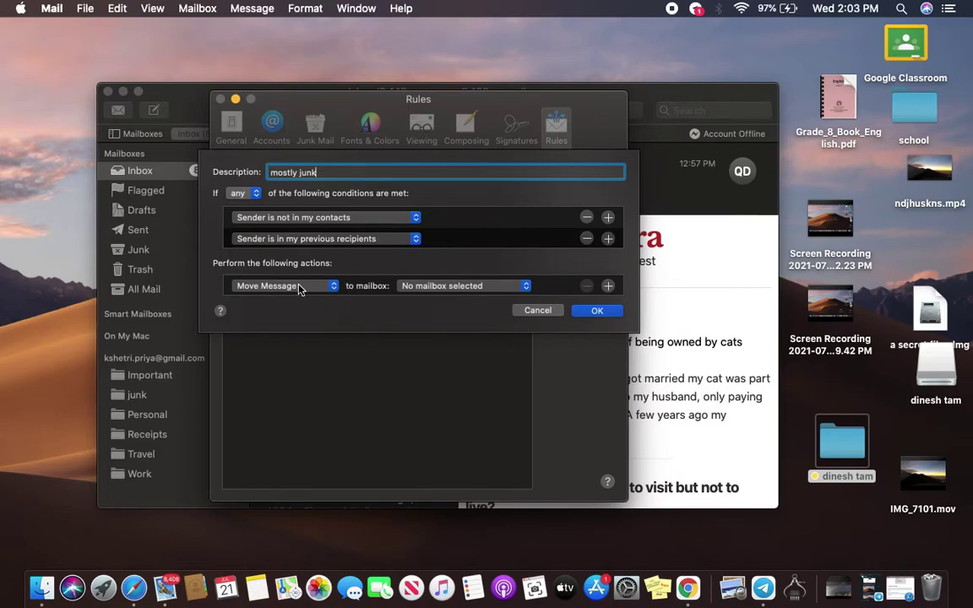
# Make the rule move messages to the Junk mailbox, save it and apply it to the selected mailboxes.
pyautogui.click(528, 291)
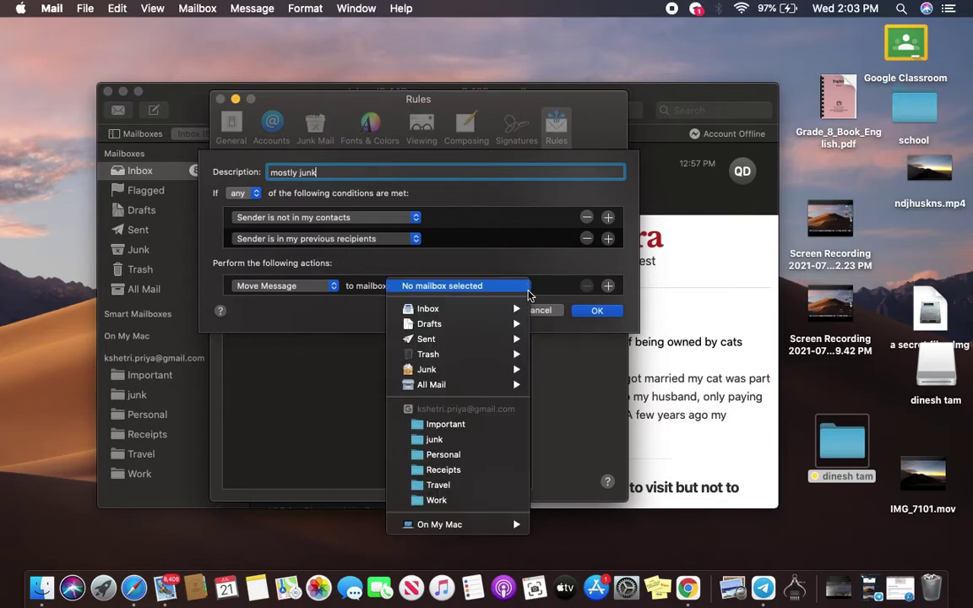
pyautogui.click(472, 372)
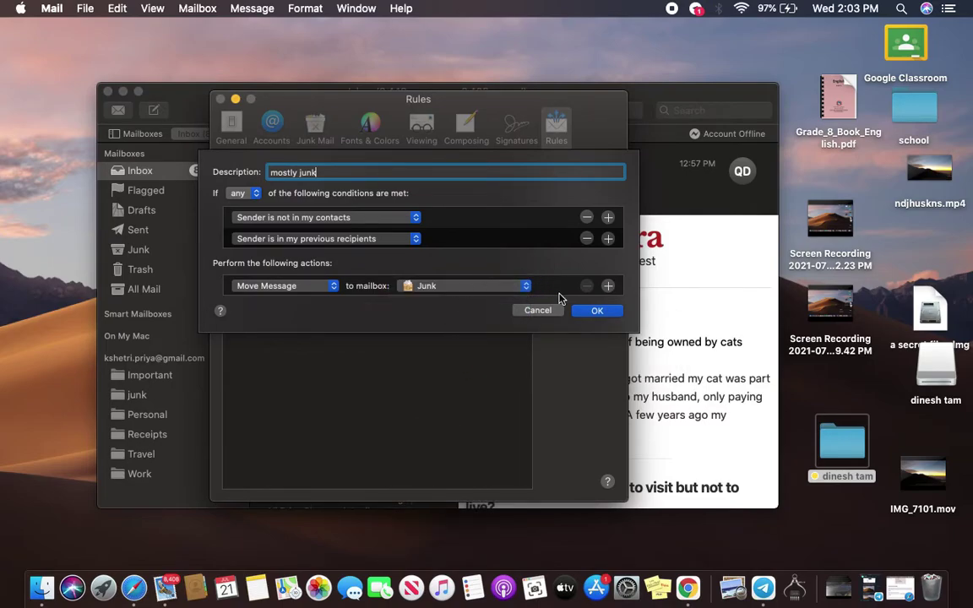
pyautogui.click(598, 313)
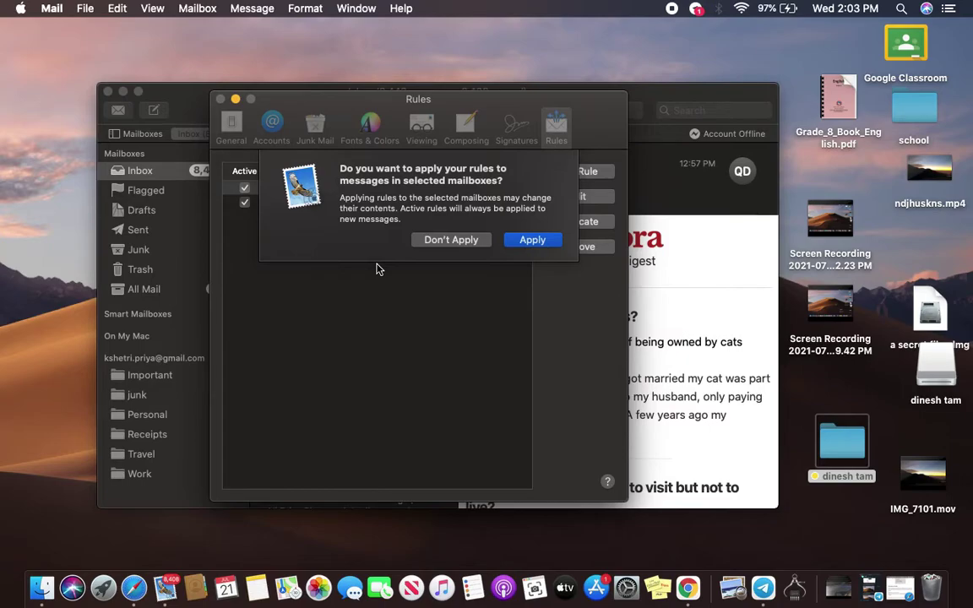
pyautogui.click(531, 239)
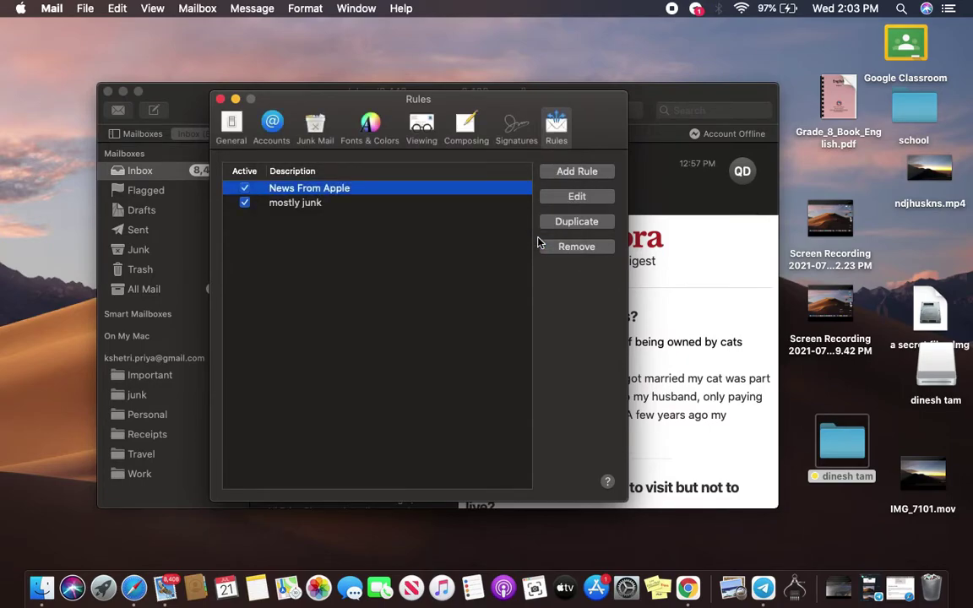
pyautogui.click(220, 98)
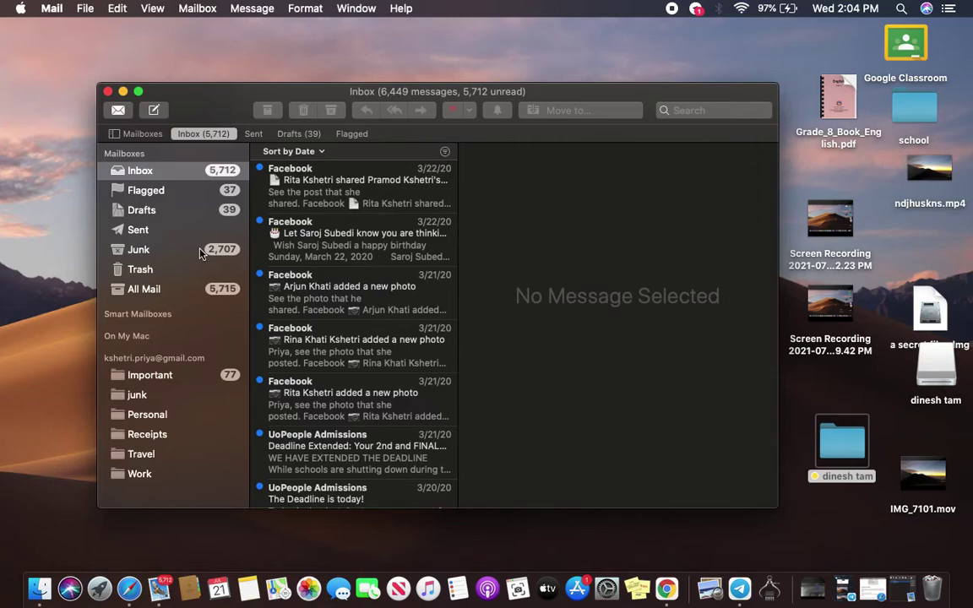
# Look through the messages in the Junk mailbox to examine what the rule has moved there.
pyautogui.click(153, 251)
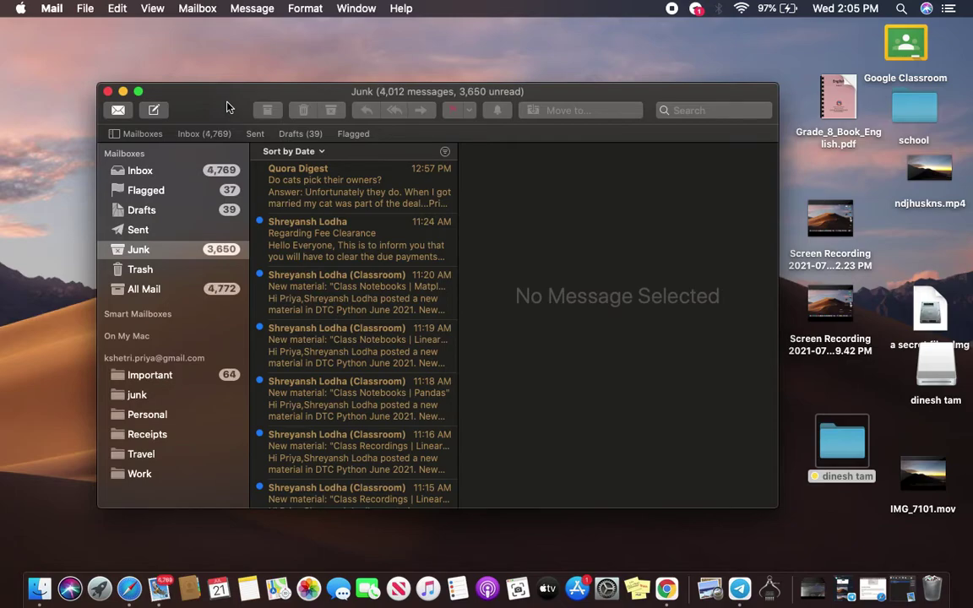
pyautogui.scroll(-2, 341, 283)
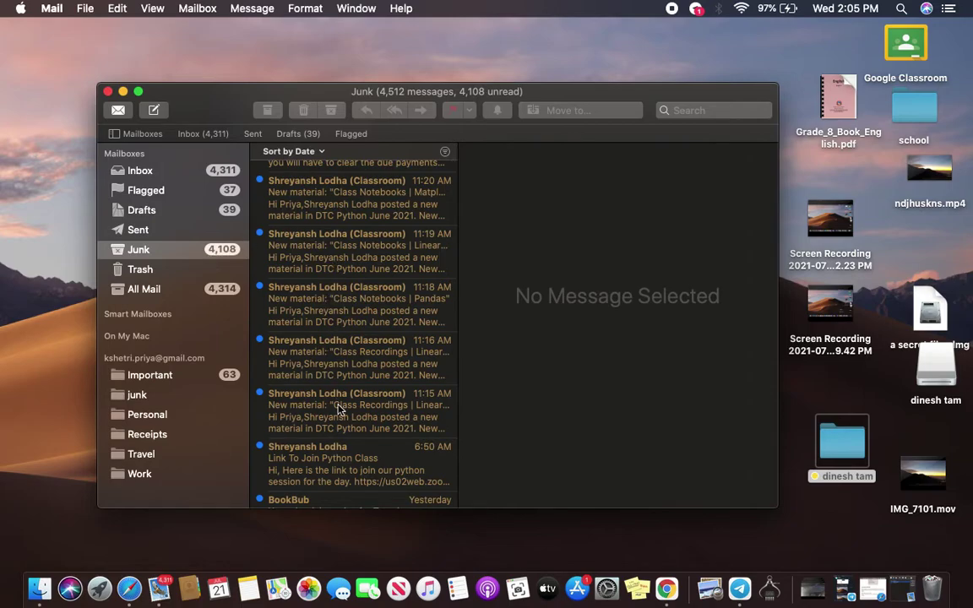
pyautogui.scroll(-10, 337, 404)
pyautogui.scroll(-5, 338, 410)
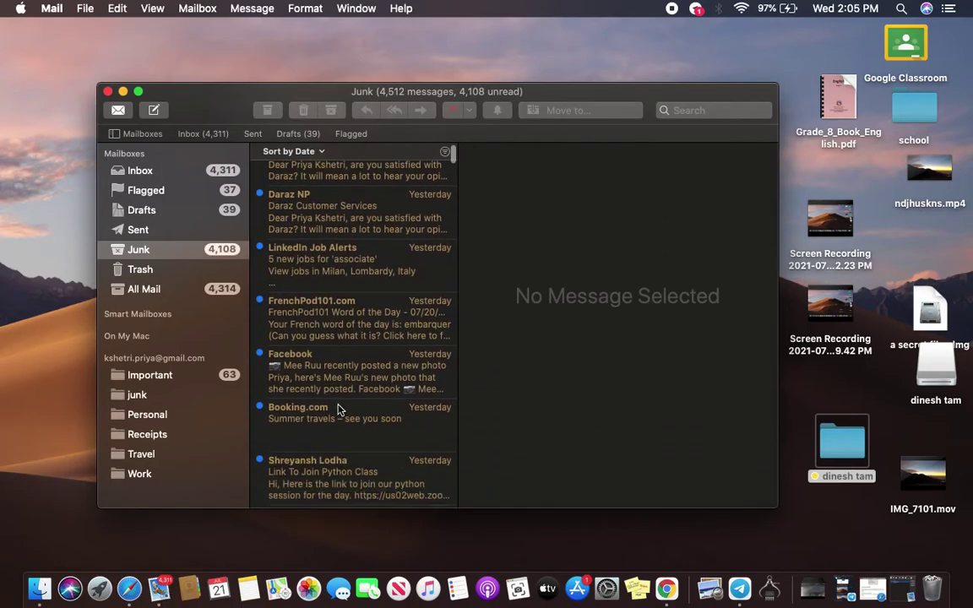
pyautogui.scroll(-10, 338, 409)
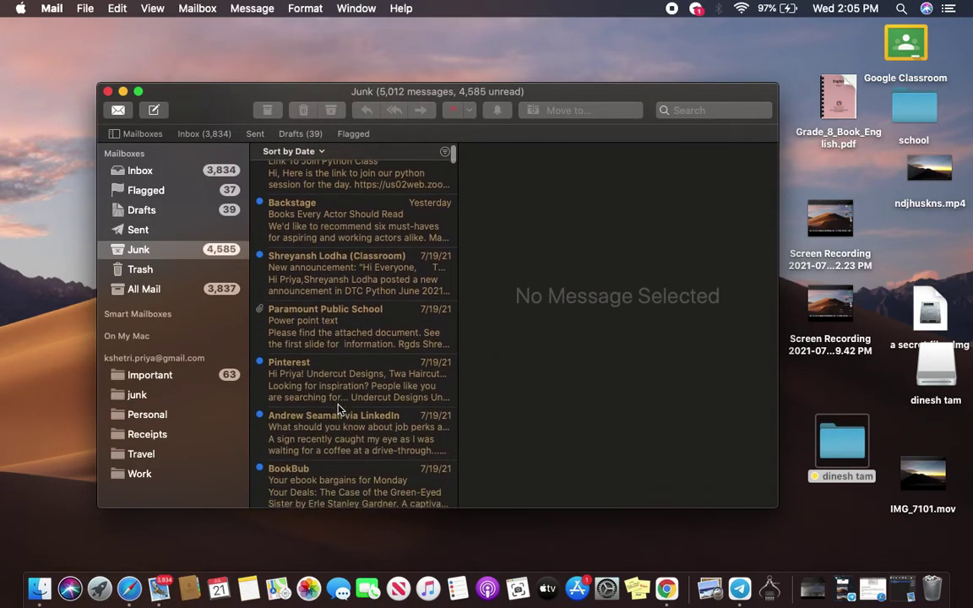
pyautogui.scroll(-10, 337, 410)
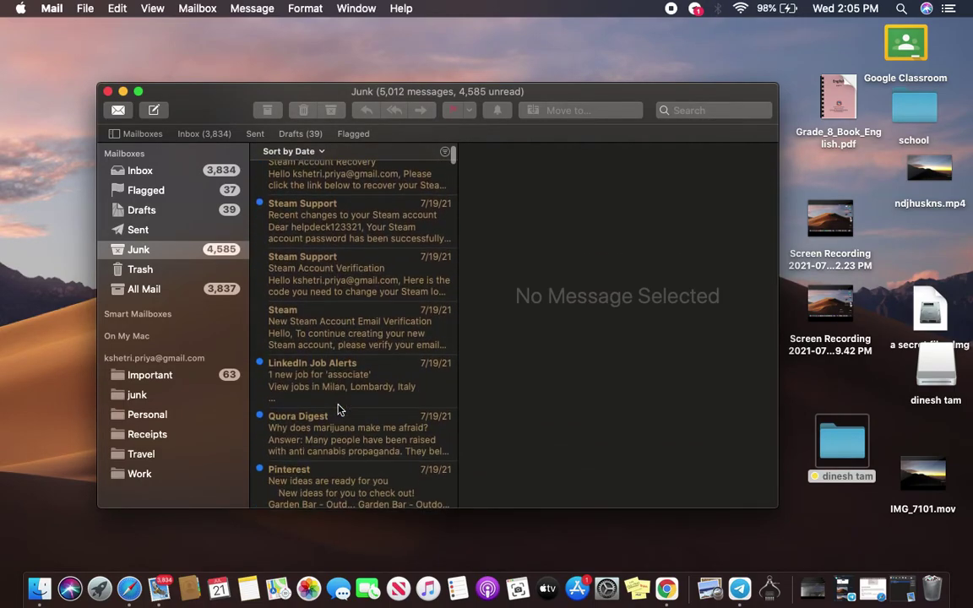
pyautogui.scroll(-8, 338, 409)
pyautogui.scroll(-8, 338, 410)
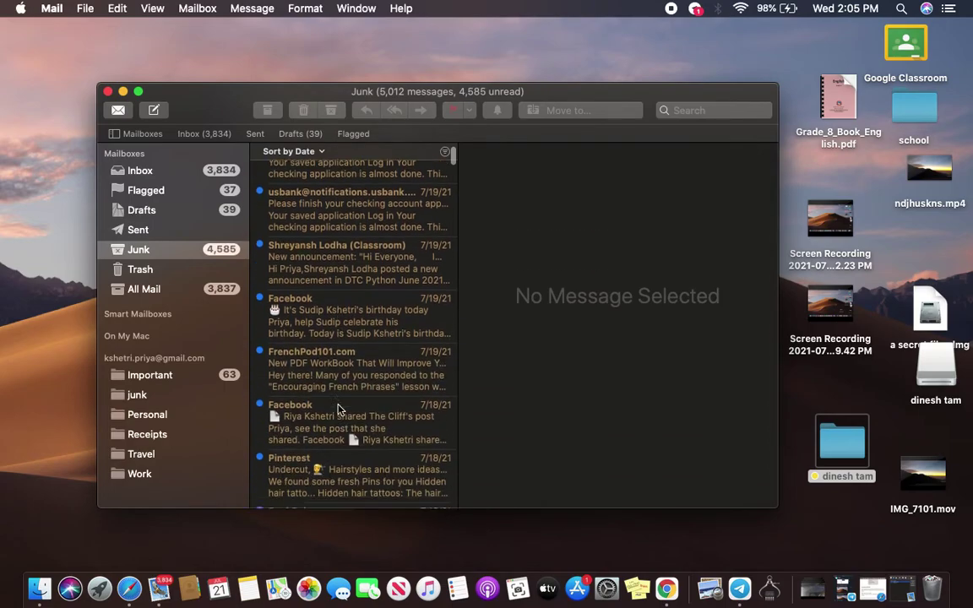
pyautogui.scroll(-1, 337, 410)
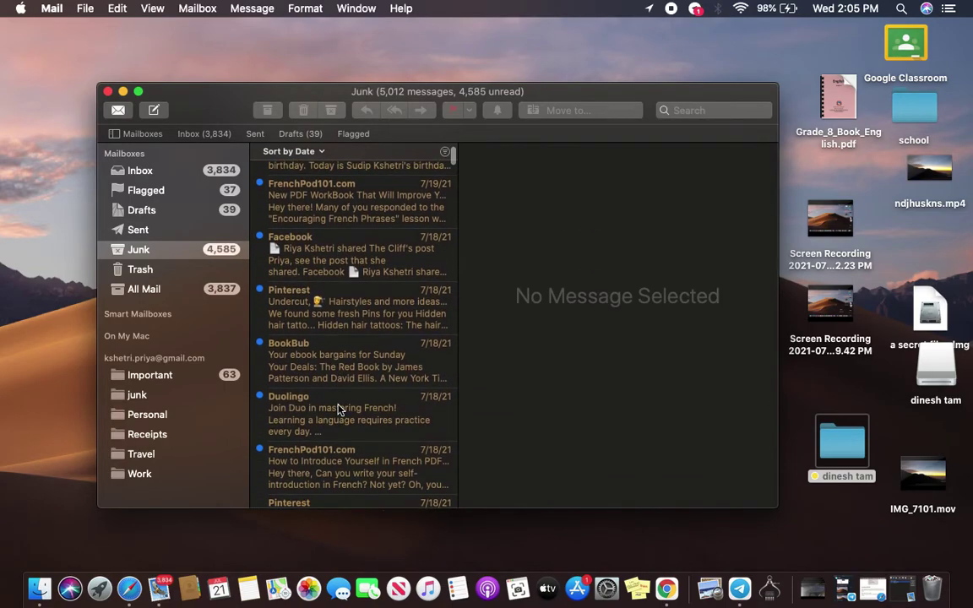
pyautogui.scroll(-4, 337, 409)
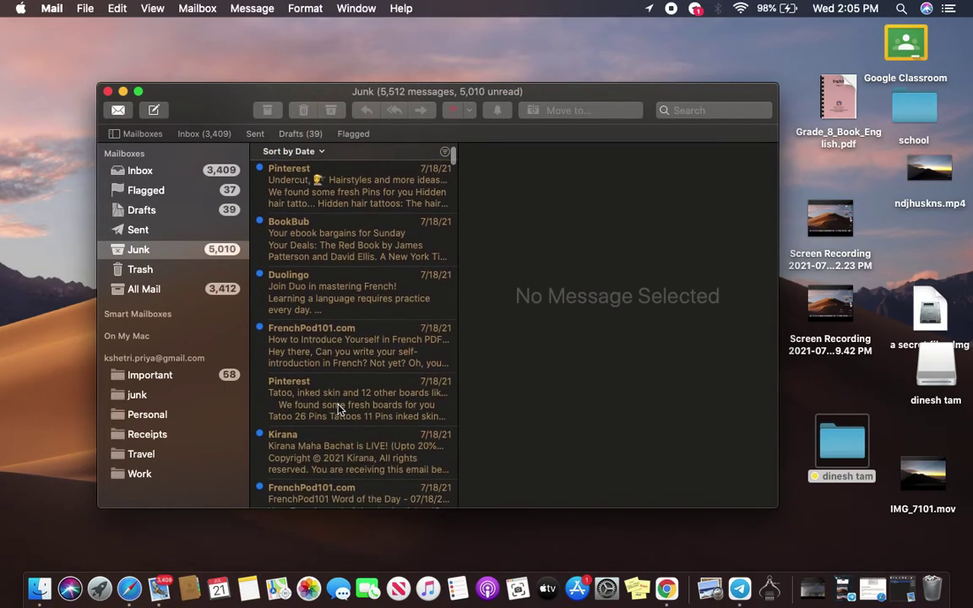
pyautogui.scroll(-4, 337, 410)
pyautogui.scroll(-8, 337, 410)
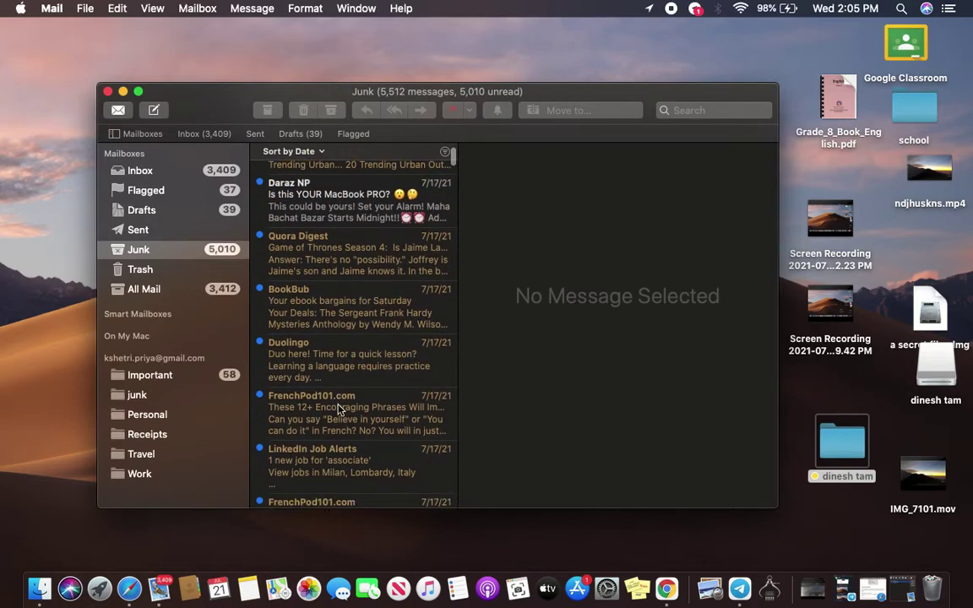
pyautogui.scroll(10, 337, 410)
pyautogui.click(276, 69)
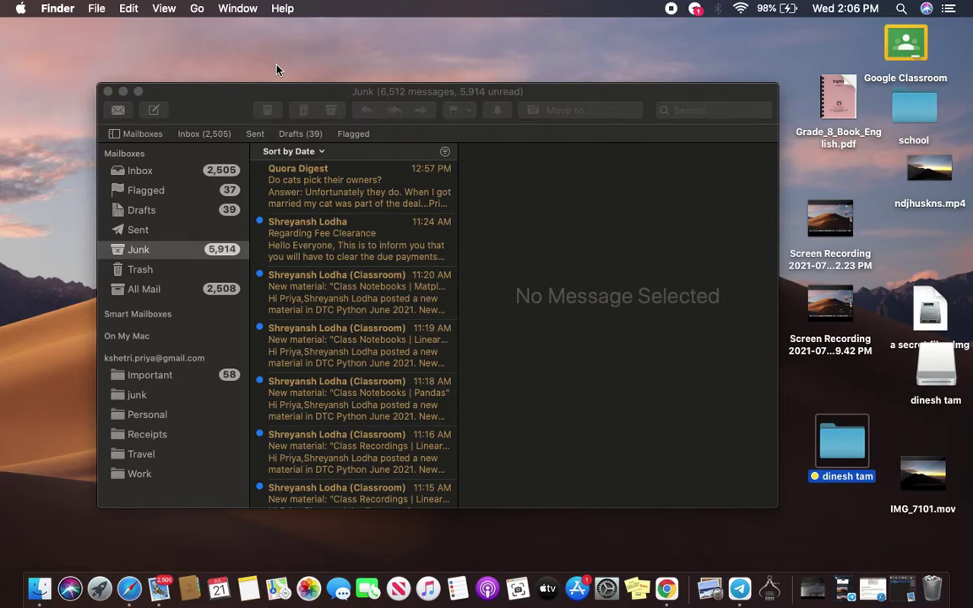
pyautogui.click(269, 91)
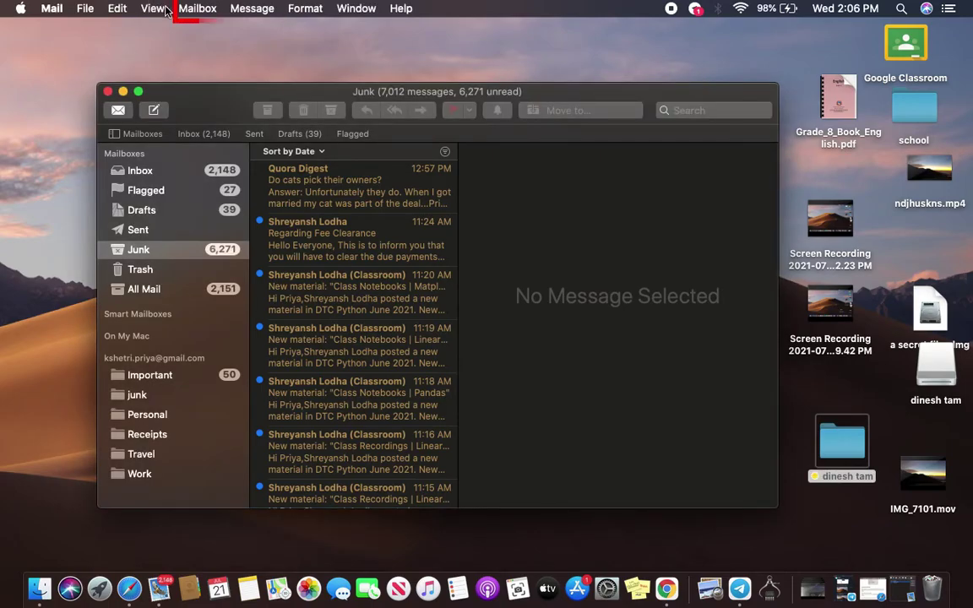
# Permanently erase all junk mail and minimize the mail window.
pyautogui.click(196, 9)
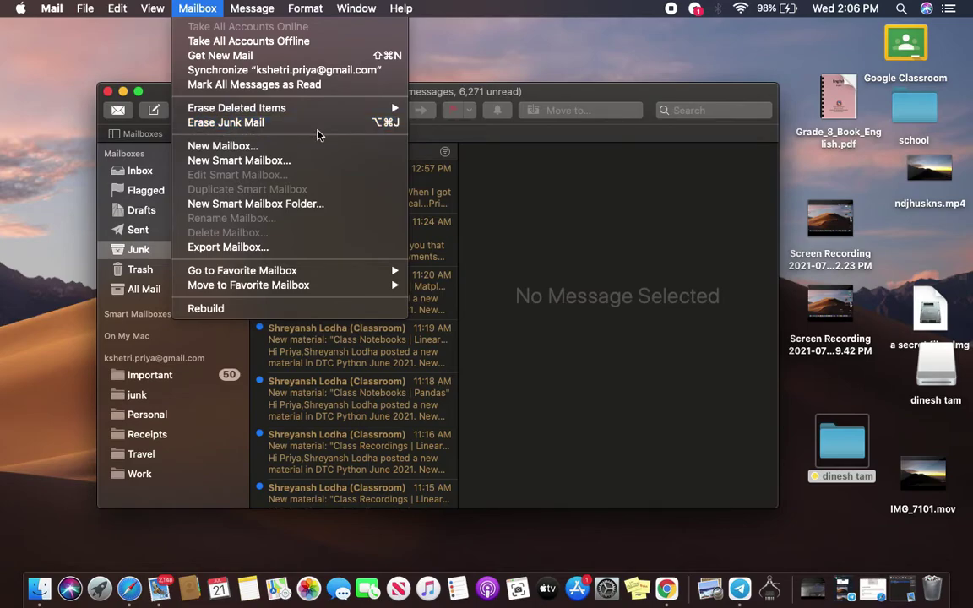
pyautogui.click(378, 126)
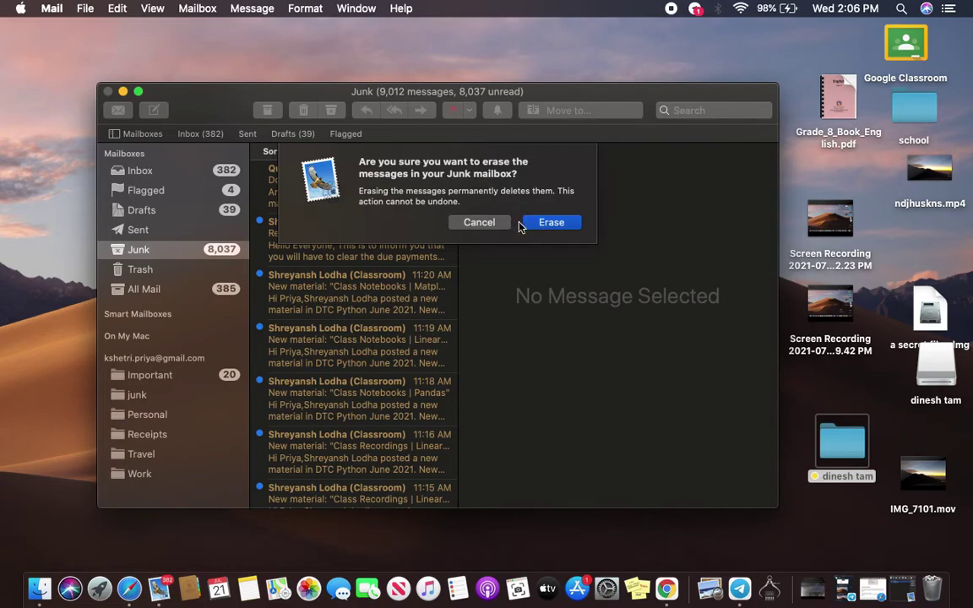
pyautogui.click(555, 225)
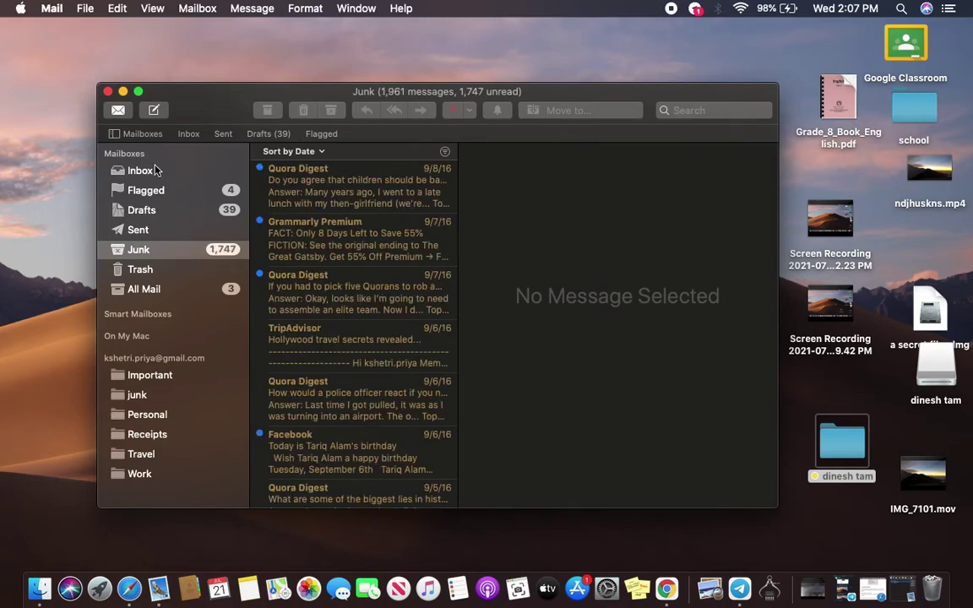
pyautogui.click(123, 91)
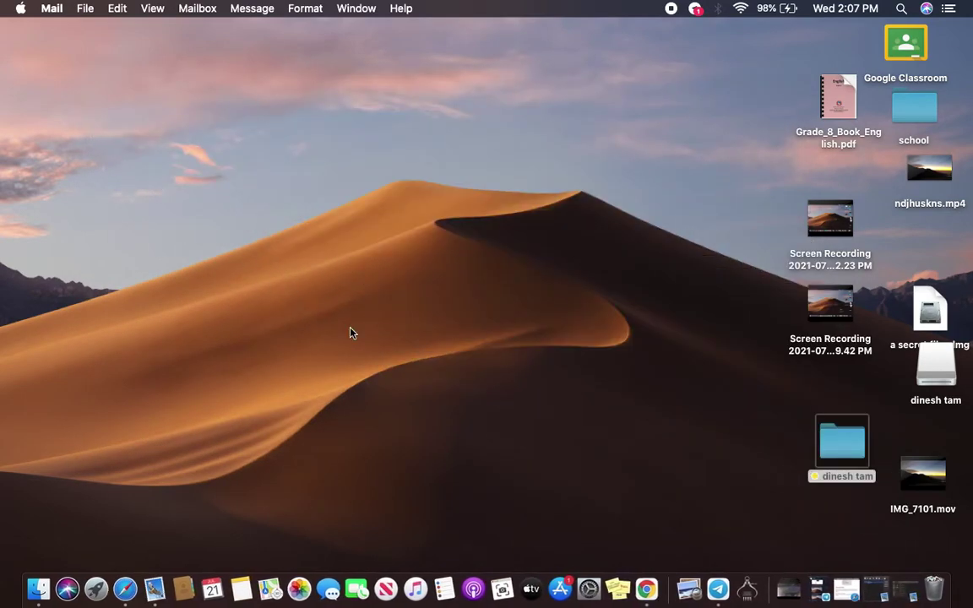